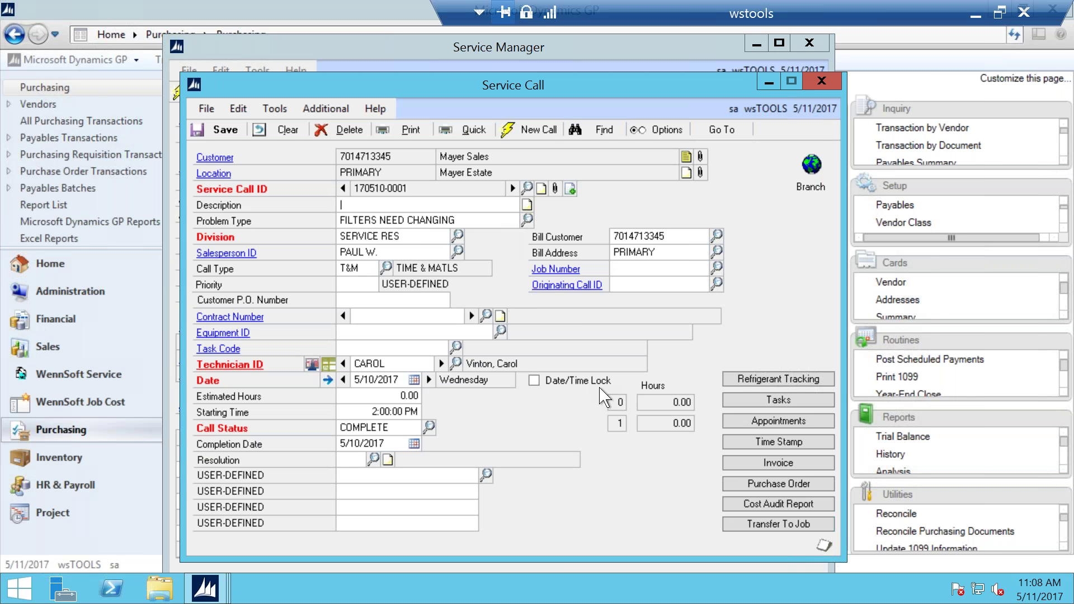
Step: Open the service call's invoice and inspect the vendor on the furnace filter material cost, closing the cost windows again
{"action": "left_click", "coordinate": [762, 466]}
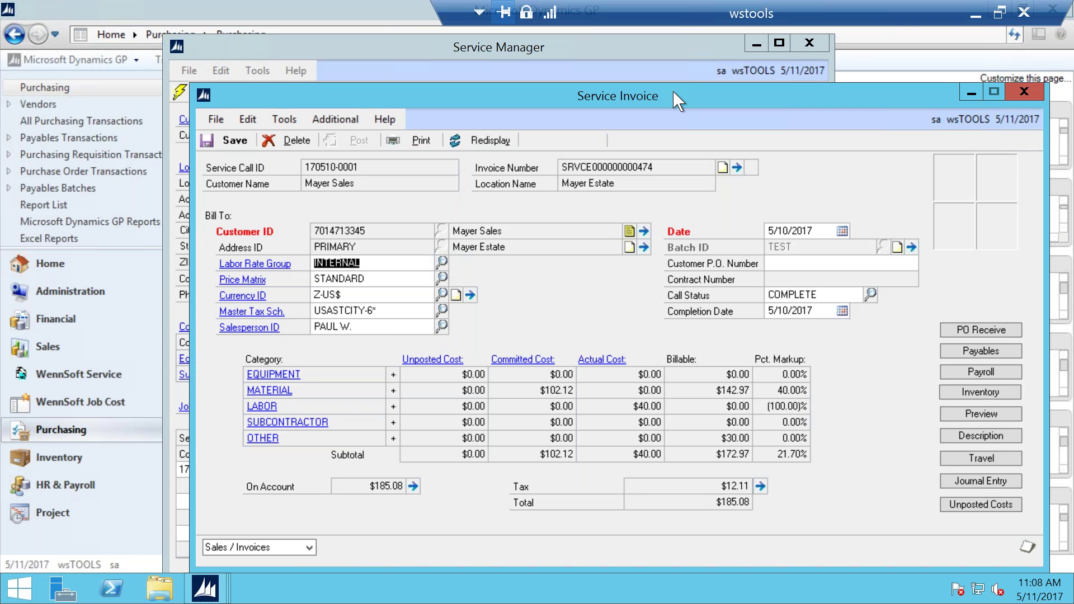
{"action": "left_click_drag", "start_coordinate": [673, 91], "coordinate": [648, 58]}
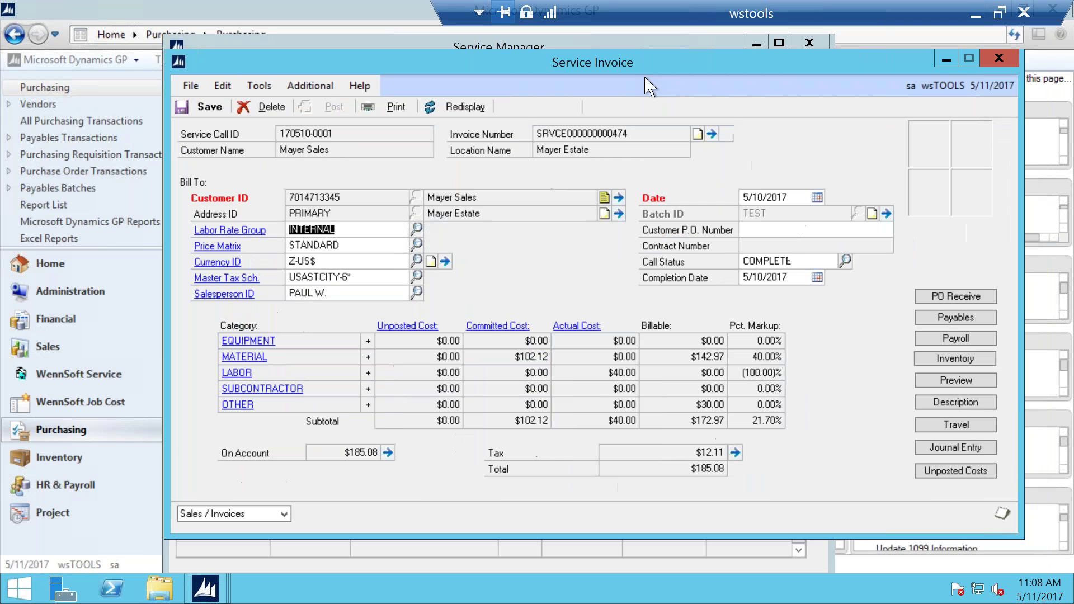
{"action": "left_click", "coordinate": [247, 357]}
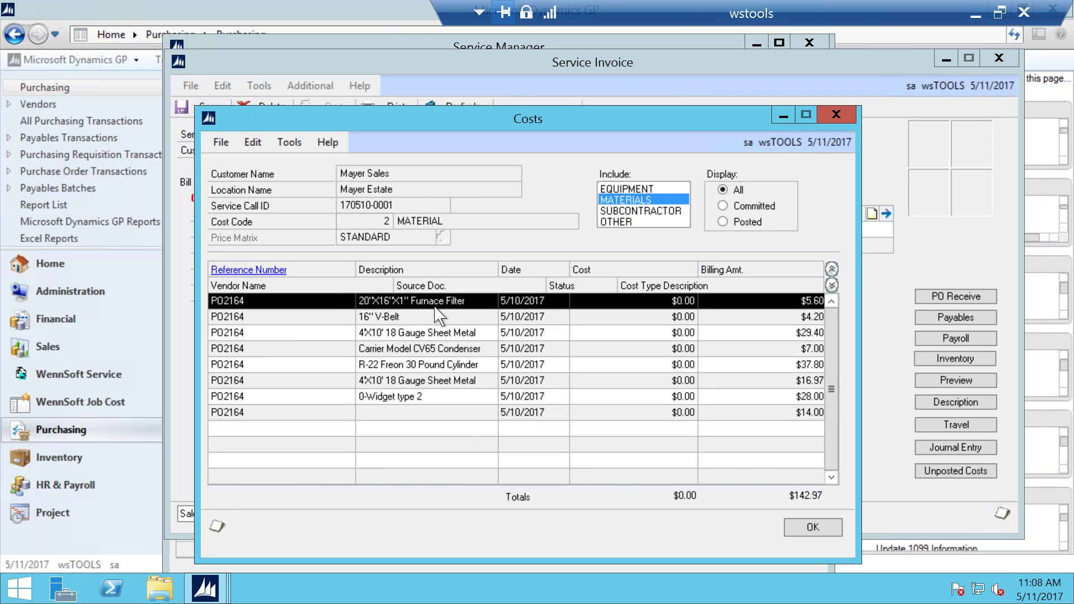
{"action": "double_click", "coordinate": [370, 302]}
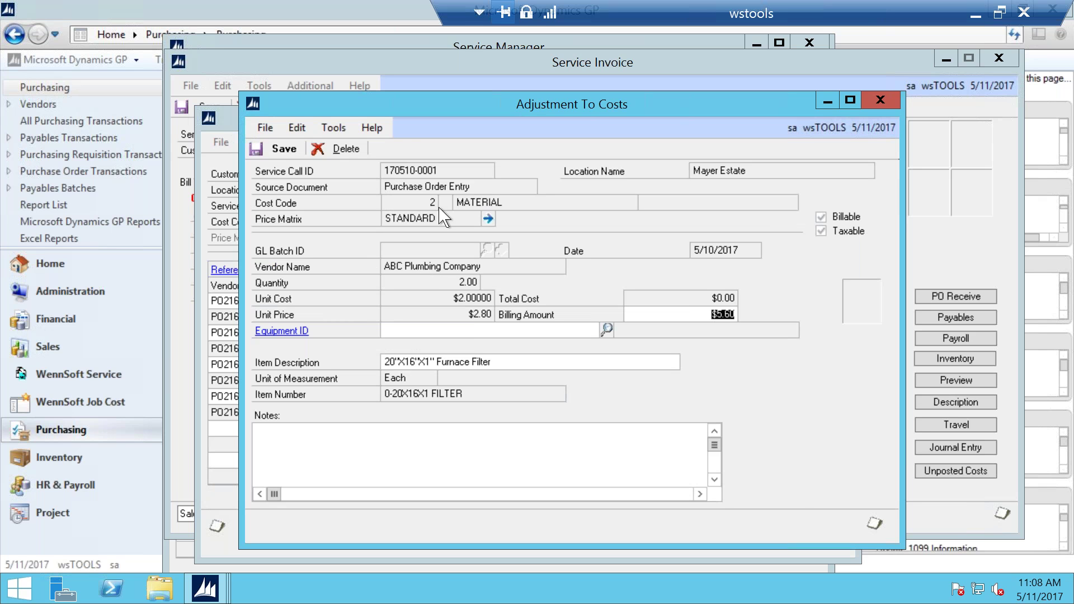
{"action": "left_click", "coordinate": [880, 106]}
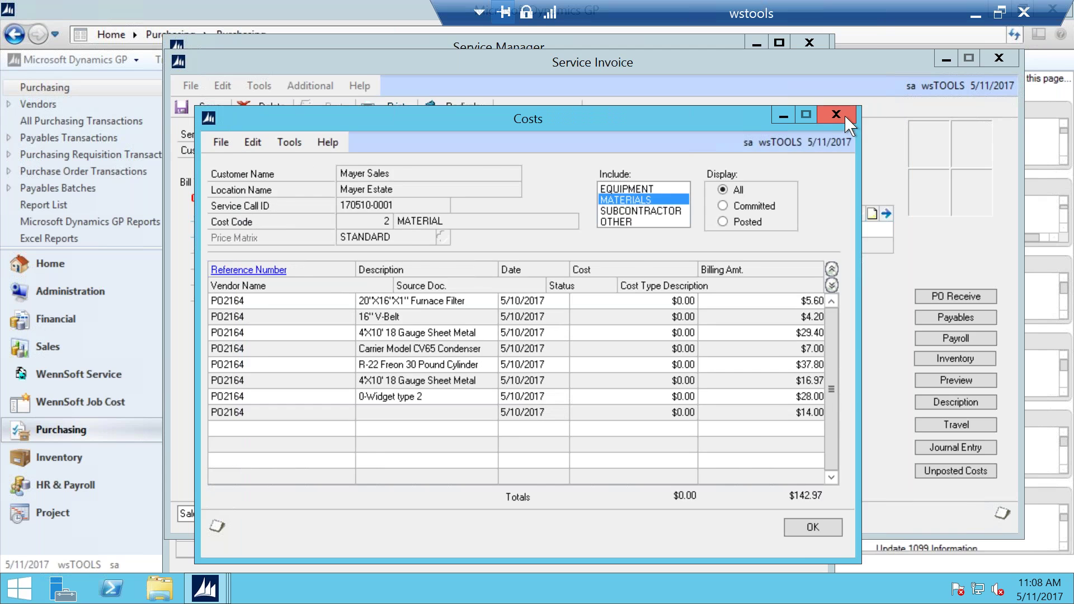
{"action": "left_click", "coordinate": [847, 119]}
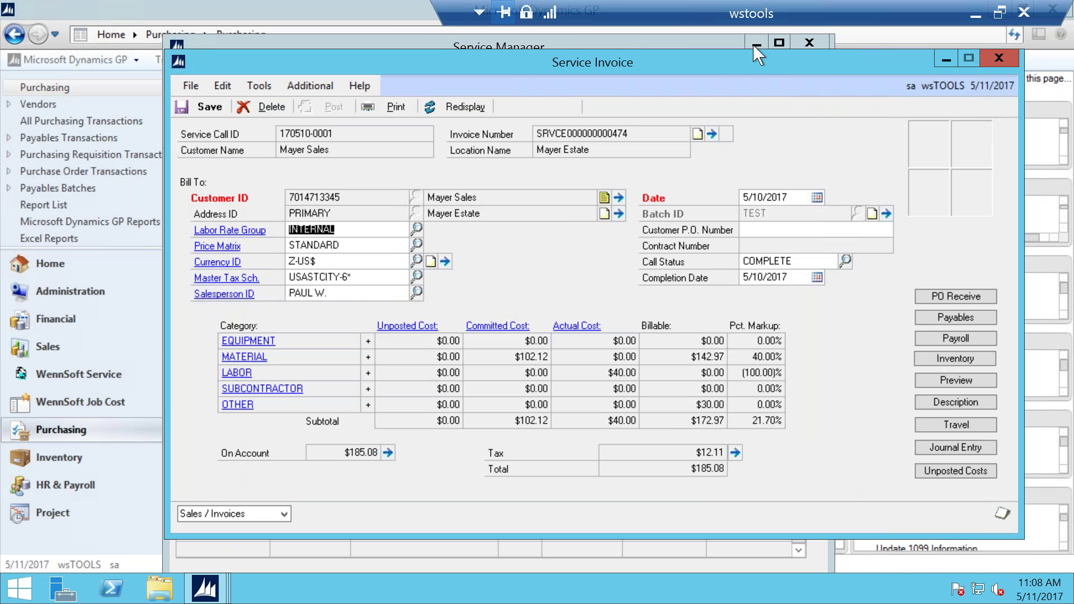
Step: From the FILTERS NEED CHANGING service call, open the existing ABC Plumbing Company purchase order by its PO number
{"action": "left_click", "coordinate": [703, 40]}
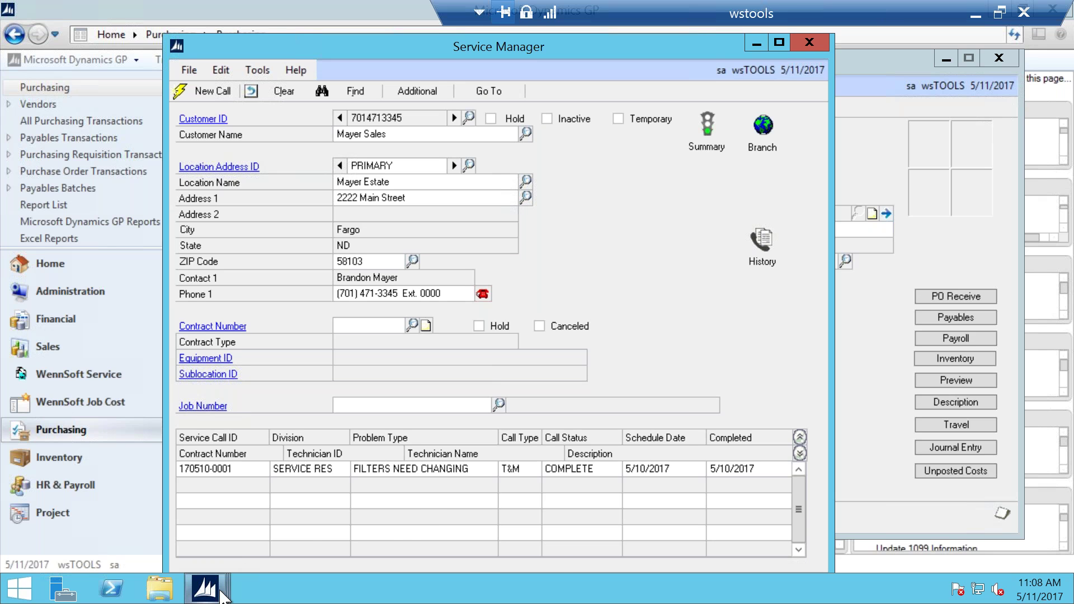
{"action": "mouse_move", "coordinate": [205, 587]}
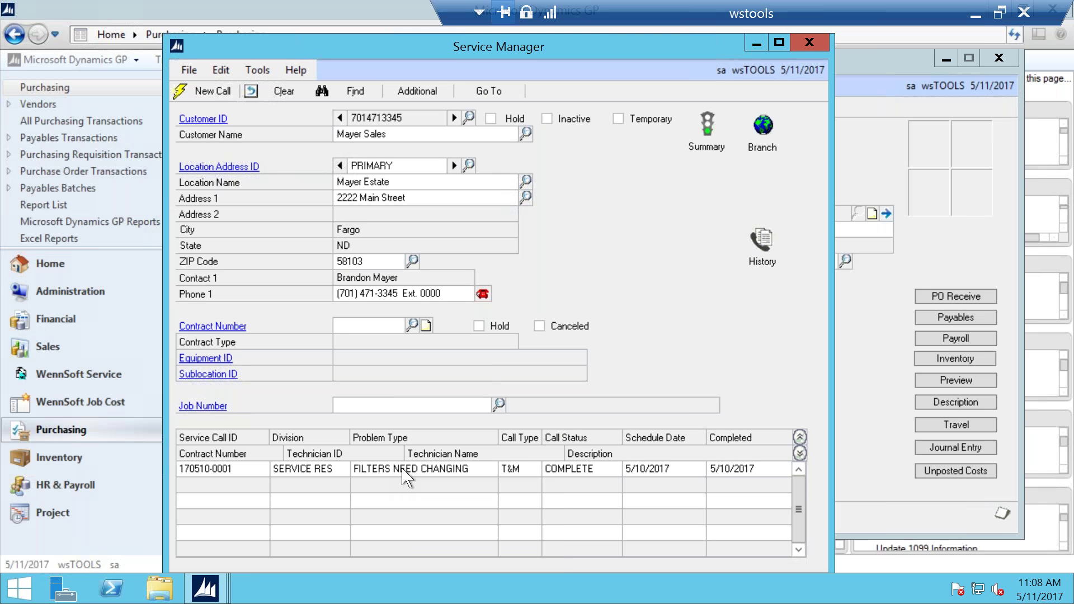
{"action": "double_click", "coordinate": [407, 471]}
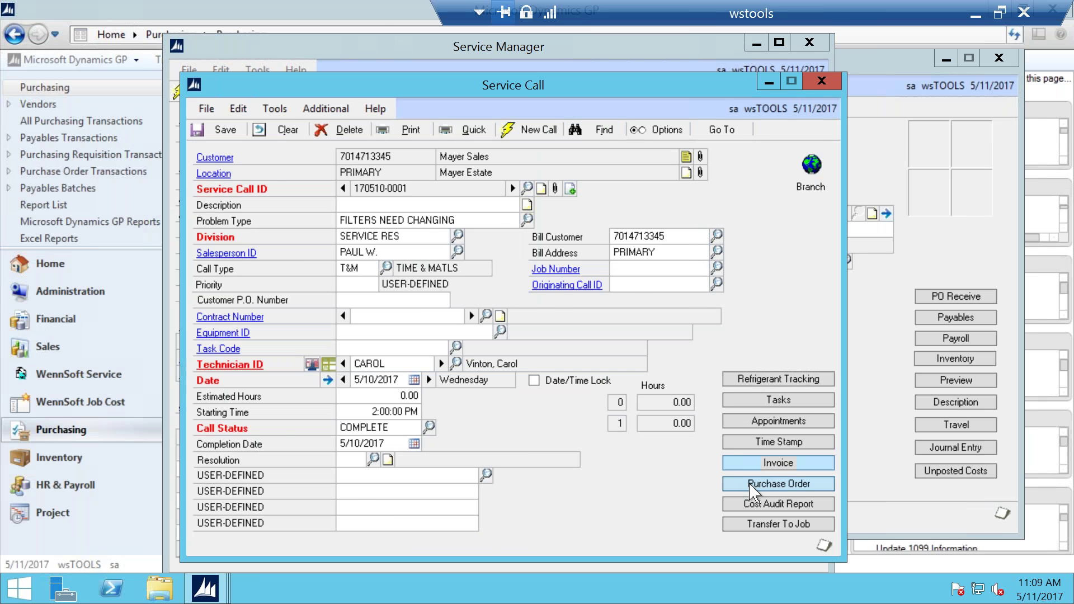
{"action": "left_click", "coordinate": [778, 484]}
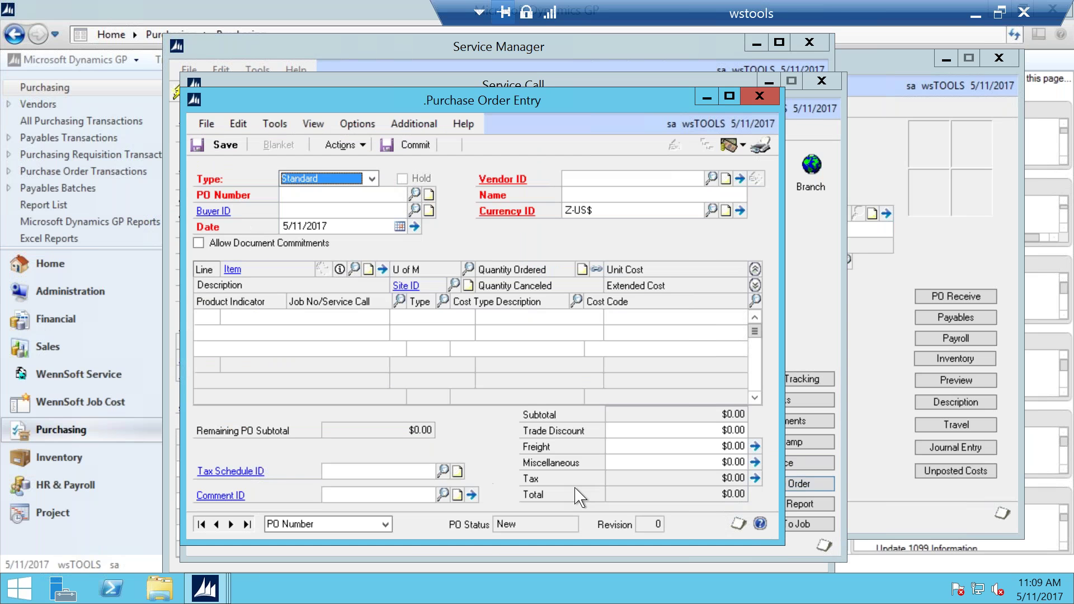
{"action": "left_click", "coordinate": [347, 190]}
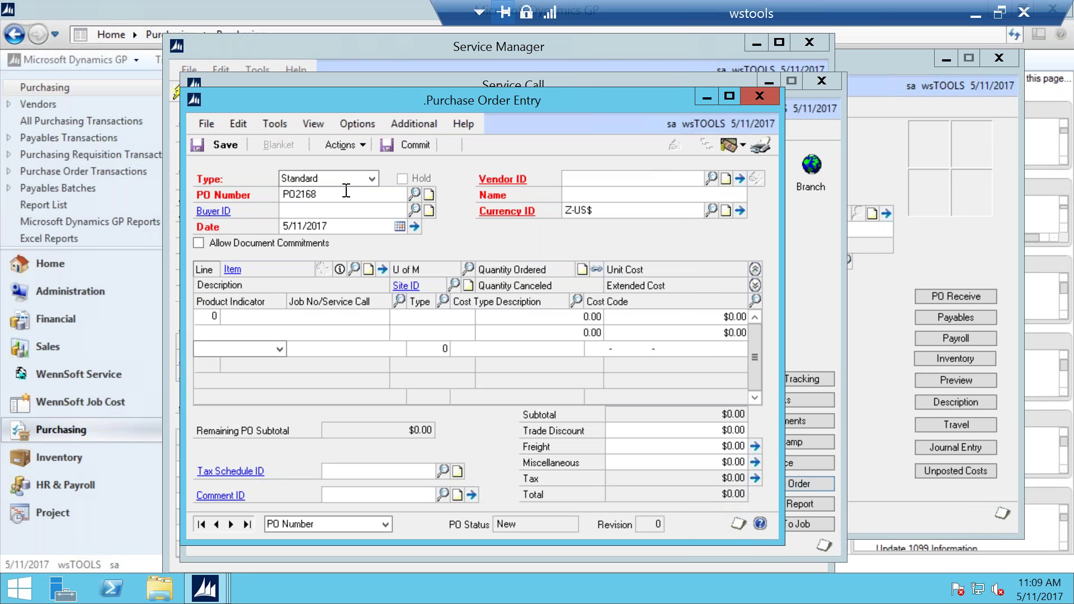
{"action": "key", "text": "BackSpace"}
{"action": "type", "text": "4"}
{"action": "key", "text": "Tab"}
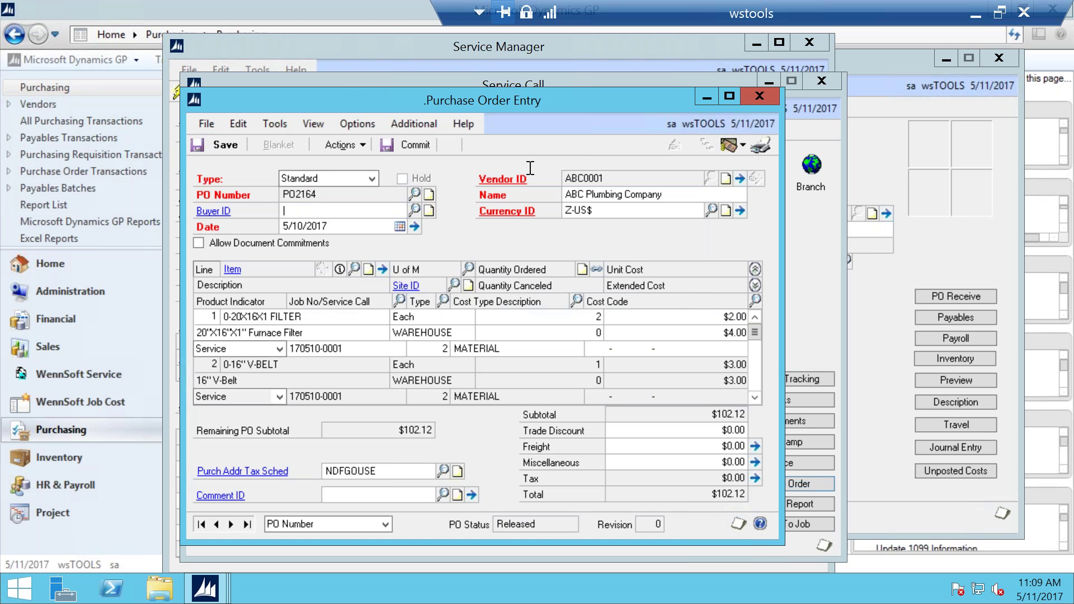
Step: Change the purchase order's vendor to YALE (Yale Equipment Service) with Change Vendor ID and commit it
{"action": "left_click", "coordinate": [359, 125]}
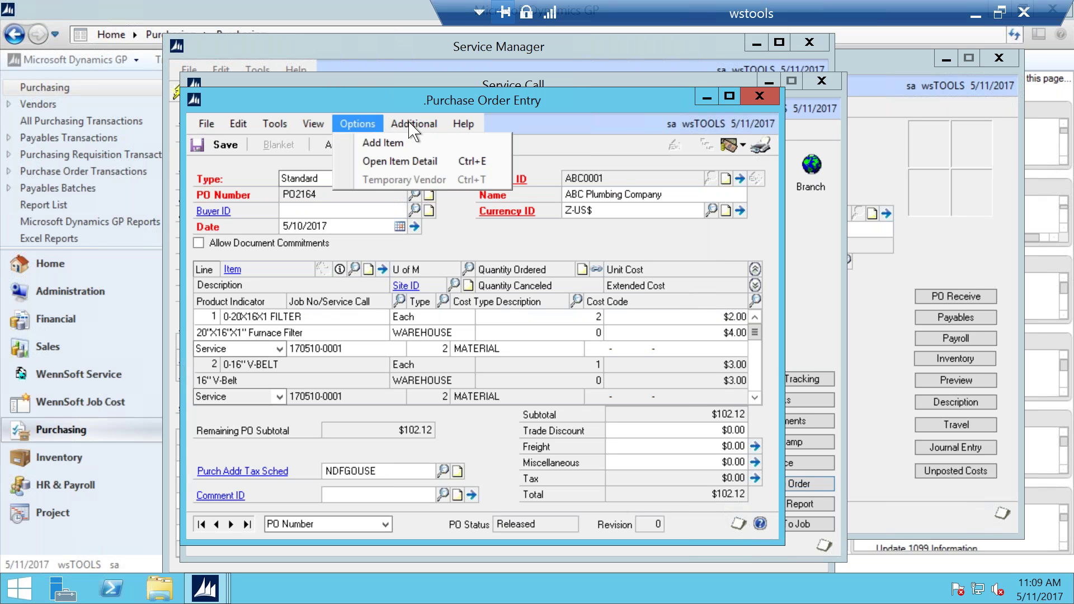
{"action": "mouse_move", "coordinate": [414, 124]}
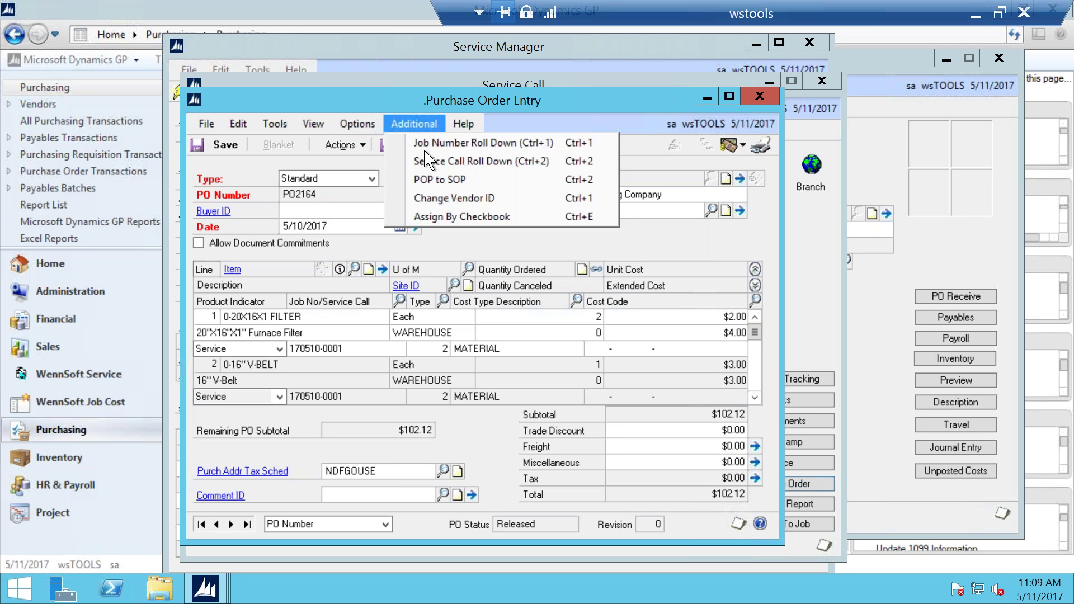
{"action": "left_click", "coordinate": [431, 196]}
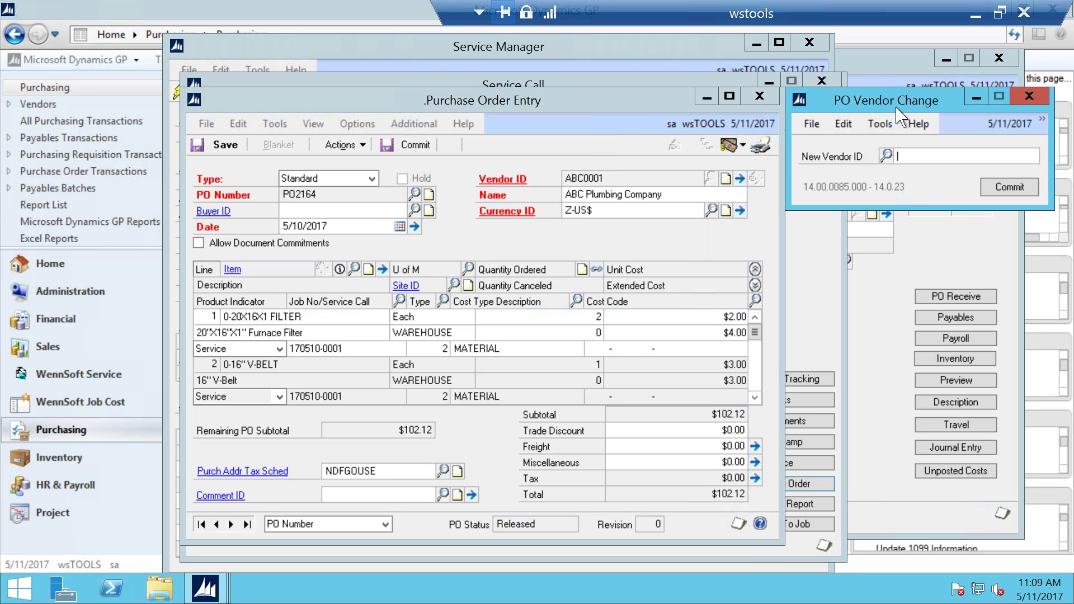
{"action": "left_click", "coordinate": [887, 156]}
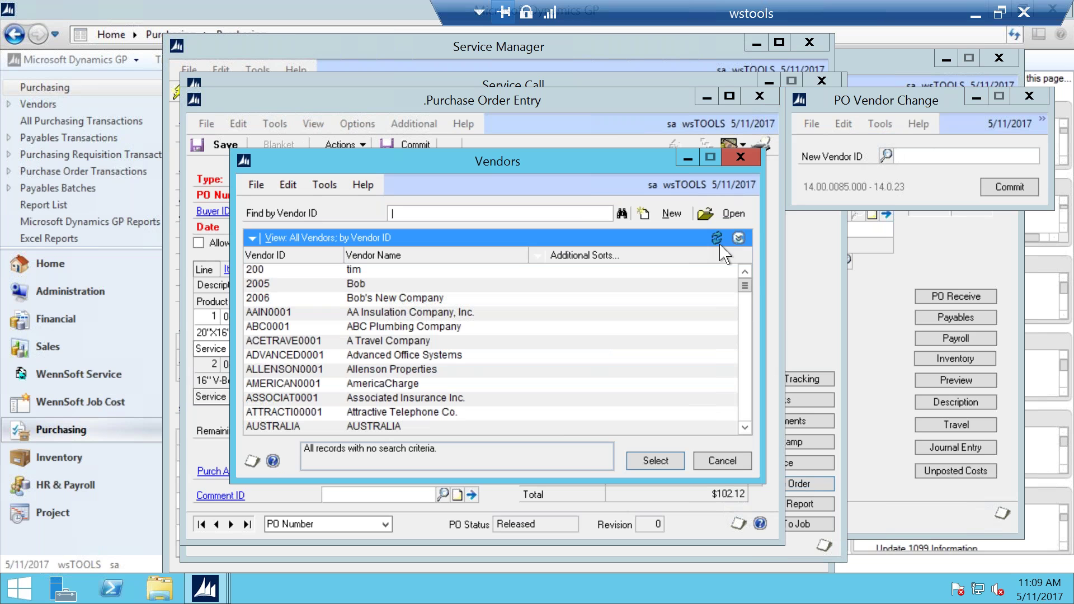
{"action": "left_click_drag", "start_coordinate": [748, 294], "coordinate": [727, 436]}
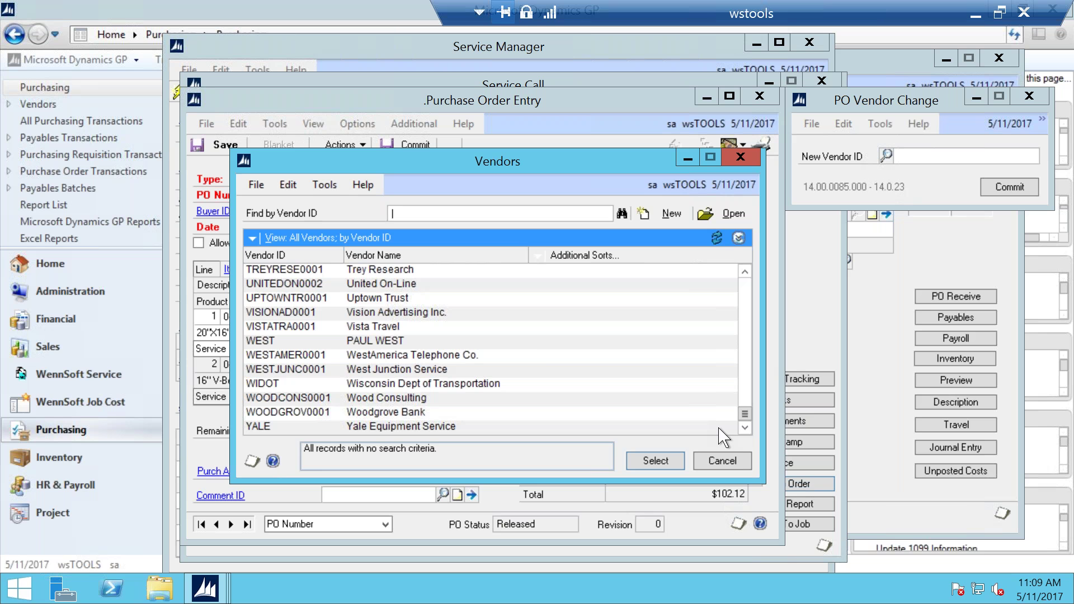
{"action": "double_click", "coordinate": [407, 427]}
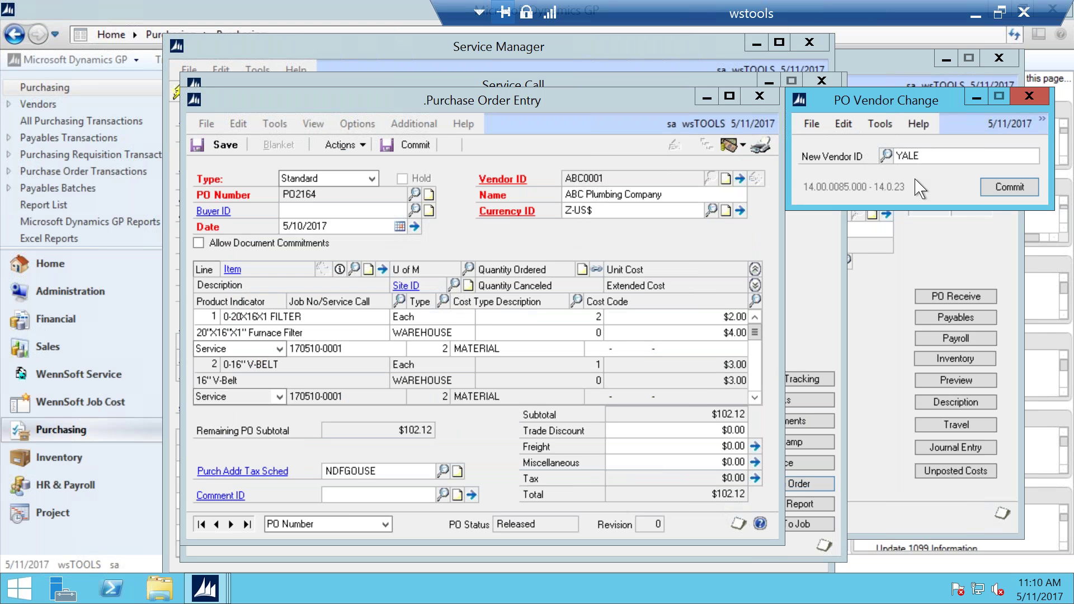
{"action": "left_click", "coordinate": [1000, 190]}
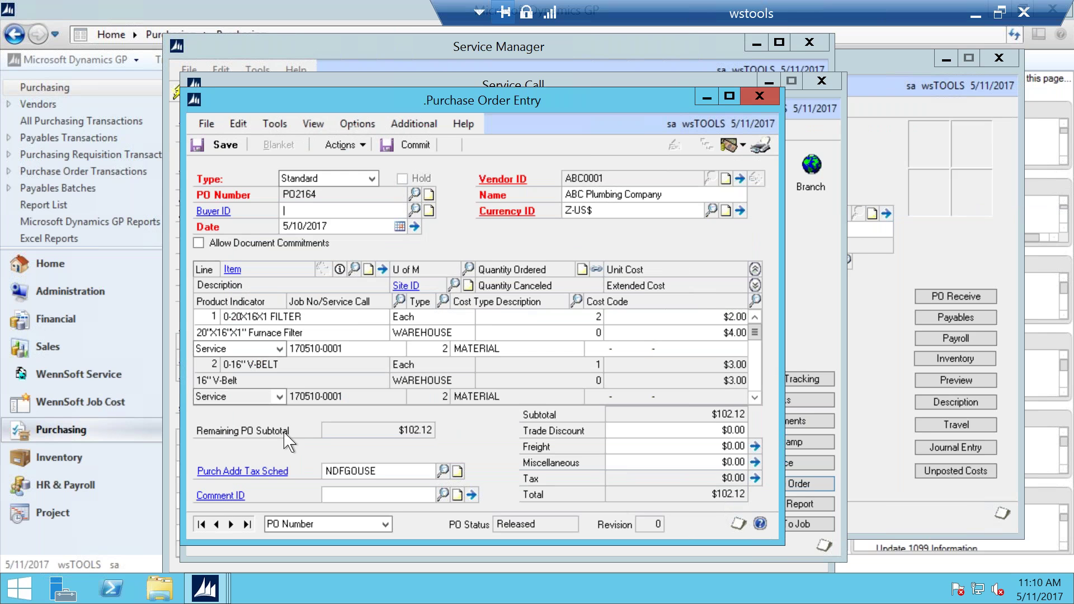
Step: Reload the purchase order and review its vendor, tax schedule and line items
{"action": "left_click", "coordinate": [230, 525]}
{"action": "left_click", "coordinate": [230, 524]}
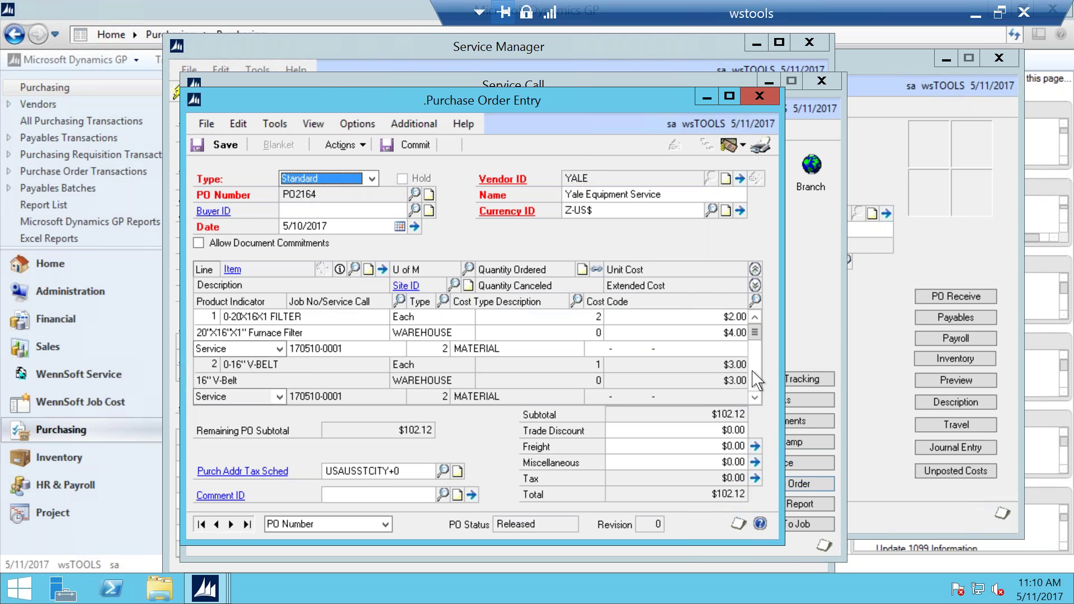
{"action": "left_click", "coordinate": [754, 397]}
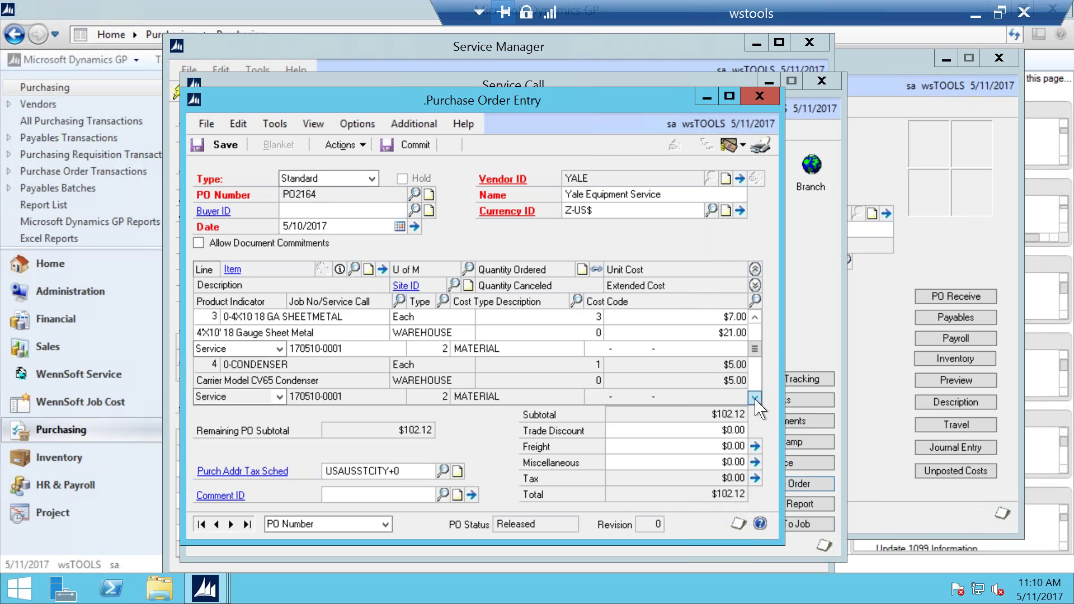
{"action": "left_click", "coordinate": [757, 390]}
{"action": "left_click", "coordinate": [755, 386]}
{"action": "left_click_drag", "start_coordinate": [757, 392], "coordinate": [755, 327]}
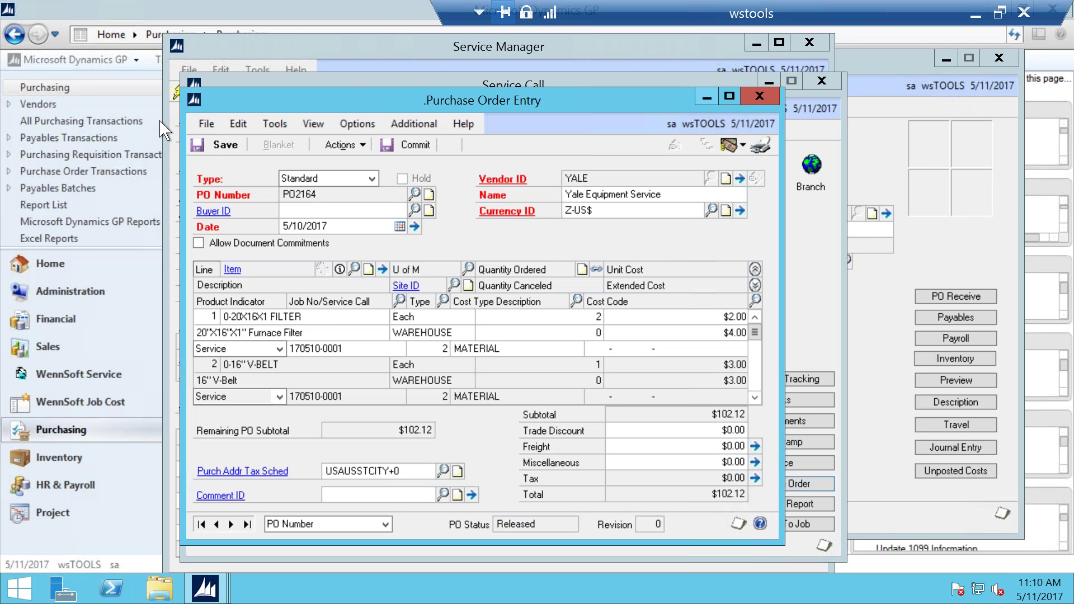
Step: Save the purchase order, then close it and return to the service invoice
{"action": "left_click", "coordinate": [219, 146]}
{"action": "left_click", "coordinate": [700, 97]}
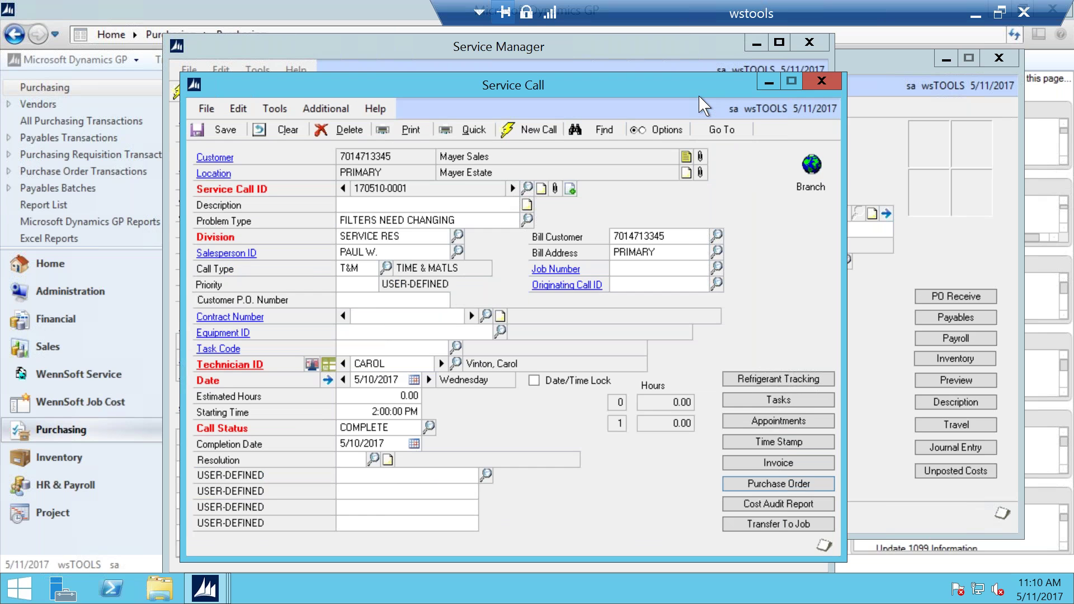
{"action": "left_click", "coordinate": [768, 84]}
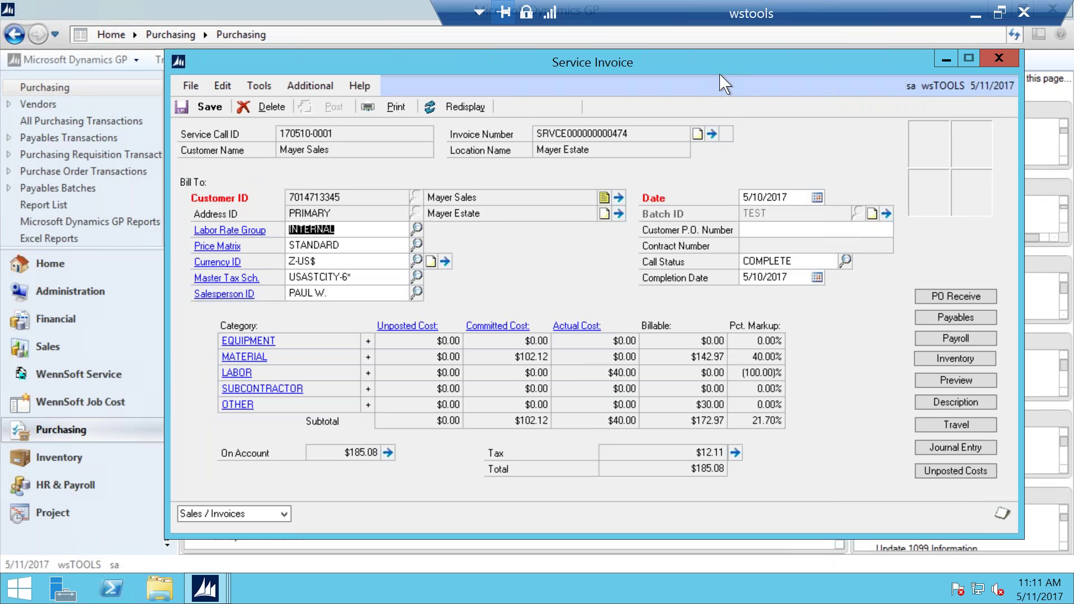
Step: Redisplay the service invoice and check the vendor on the furnace filter material cost, closing the invoice when done
{"action": "left_click", "coordinate": [458, 108]}
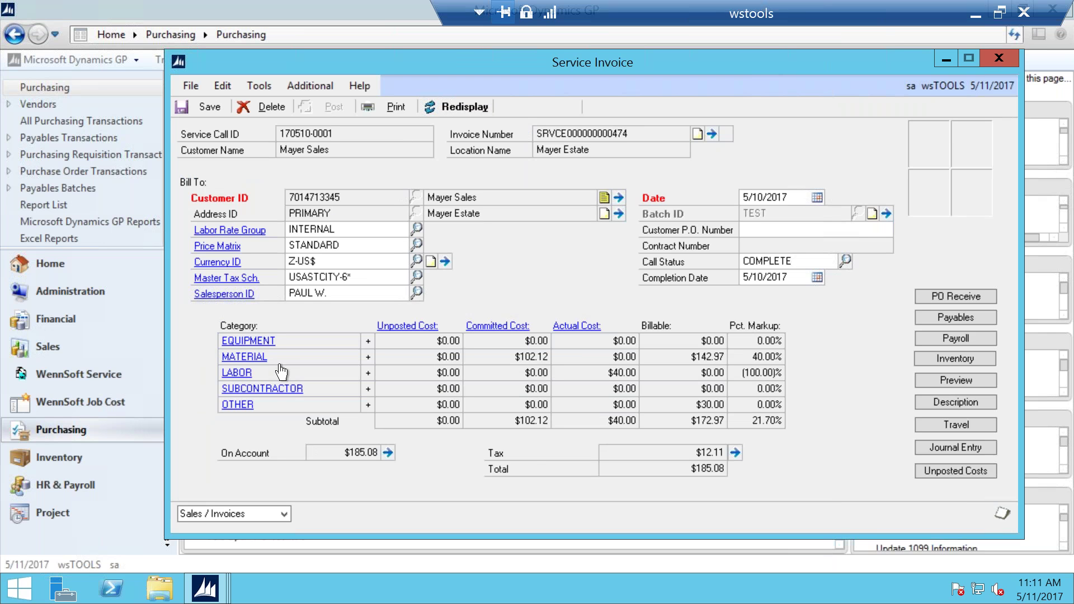
{"action": "left_click", "coordinate": [239, 357]}
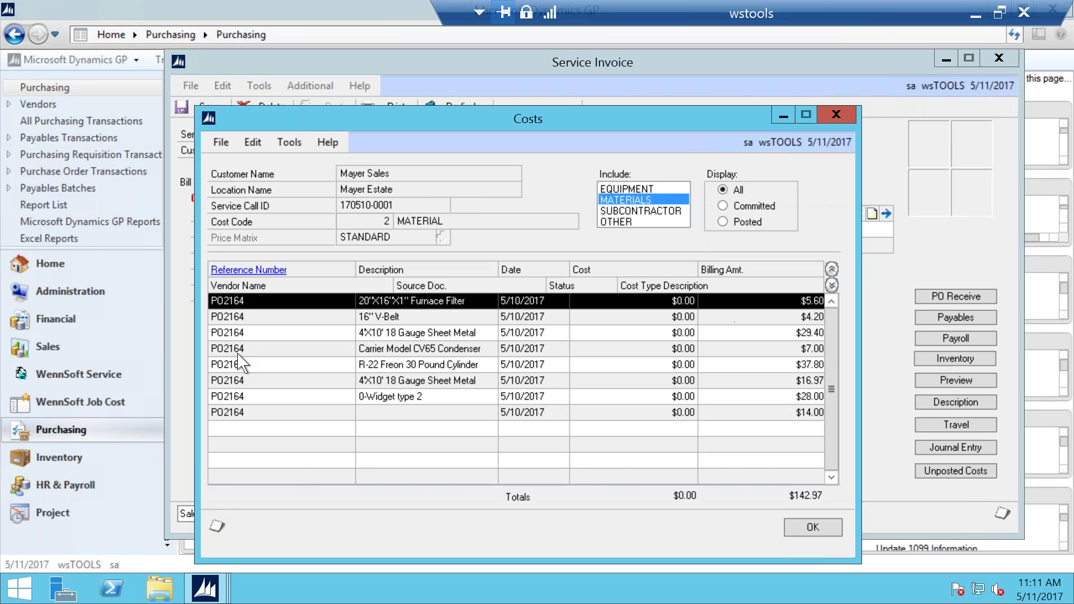
{"action": "double_click", "coordinate": [239, 305]}
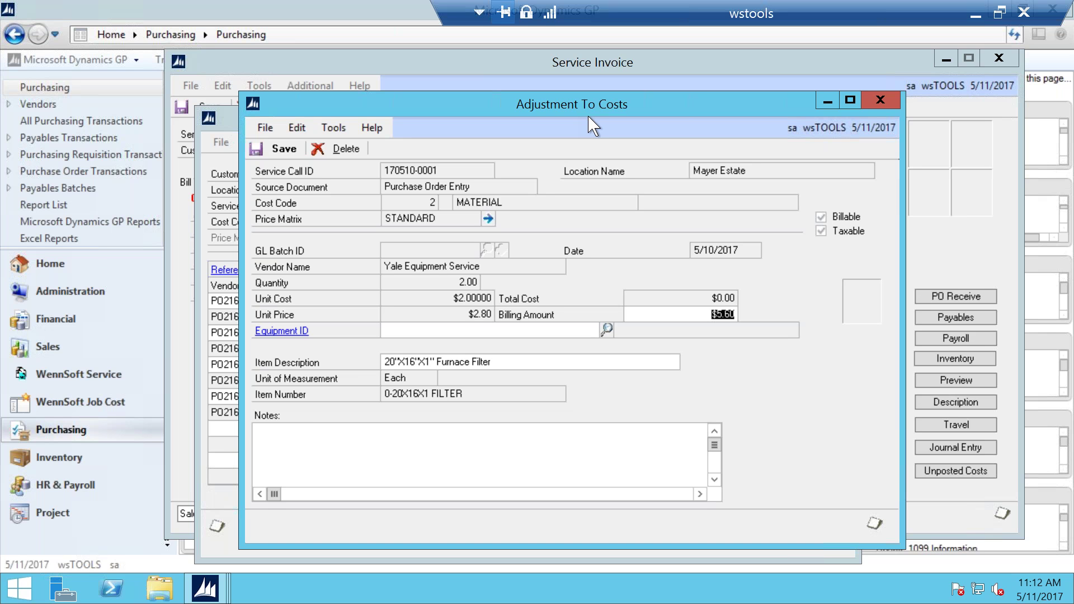
{"action": "left_click", "coordinate": [881, 100]}
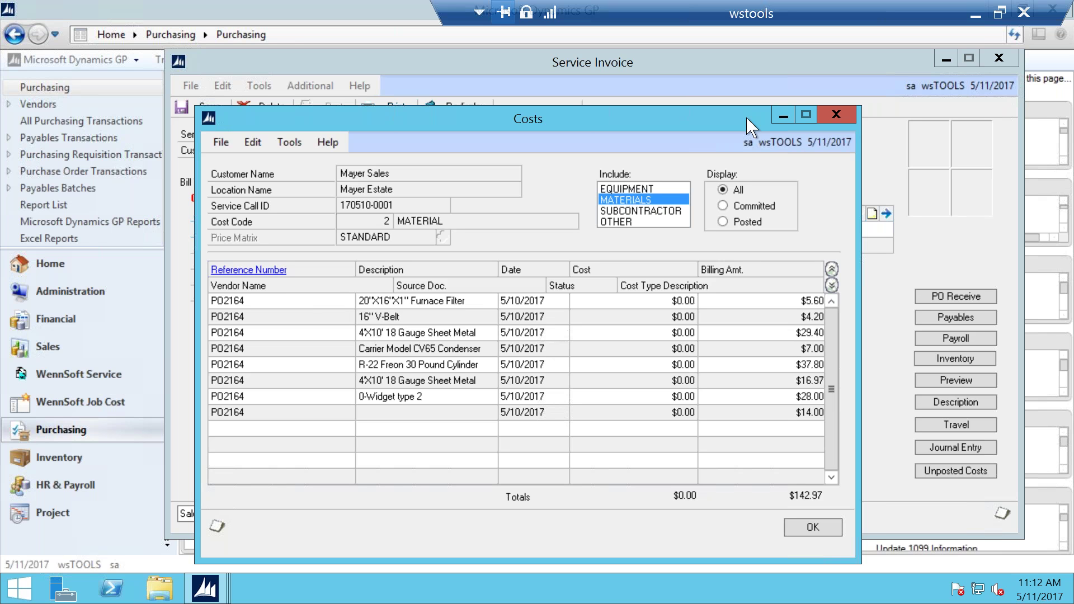
{"action": "left_click", "coordinate": [834, 115]}
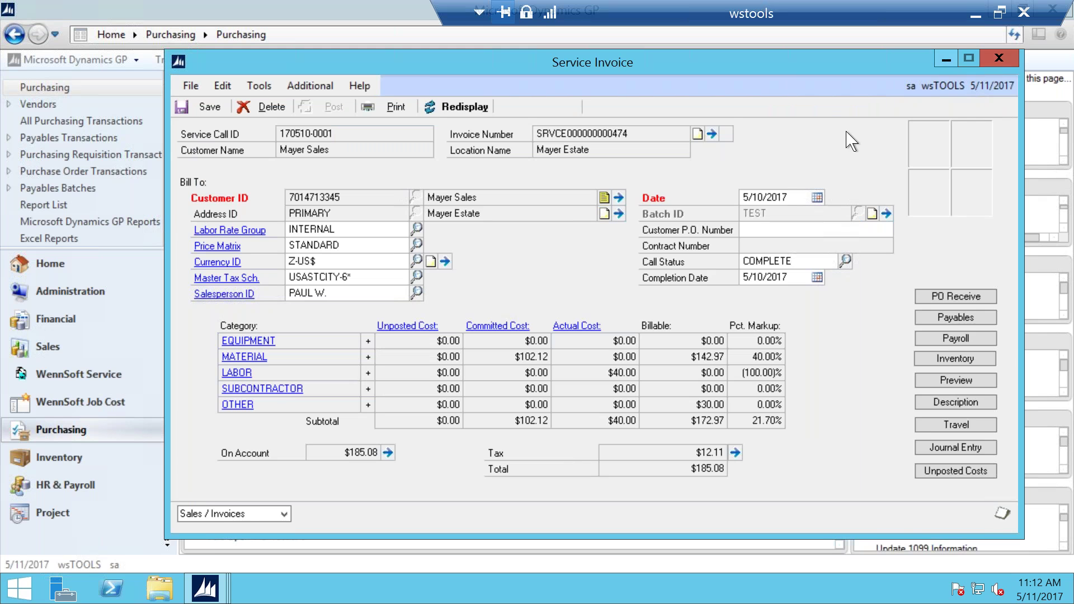
{"action": "left_click", "coordinate": [999, 59]}
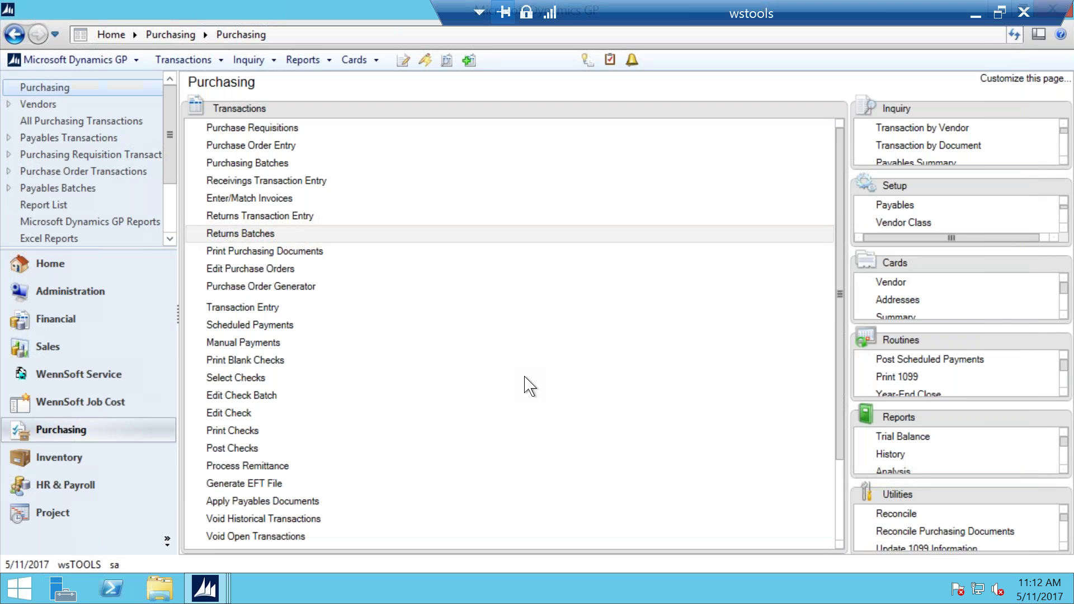
Step: Load the ABC Plumbing Company purchase order dated 5/11/2017 by its PO number and select its furnace filter line
{"action": "left_click", "coordinate": [212, 598]}
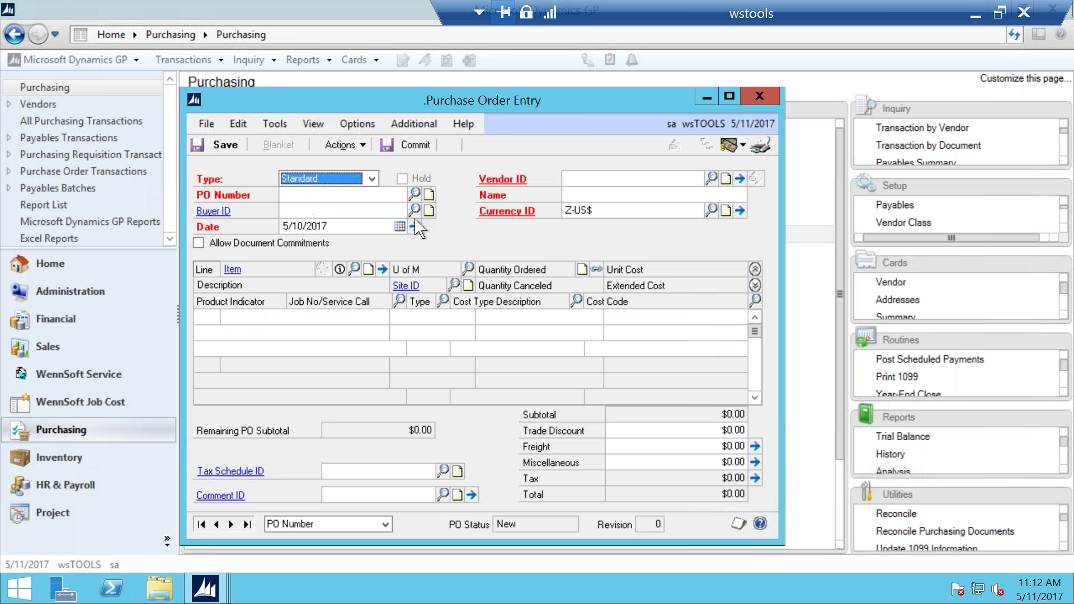
{"action": "key", "text": "Tab"}
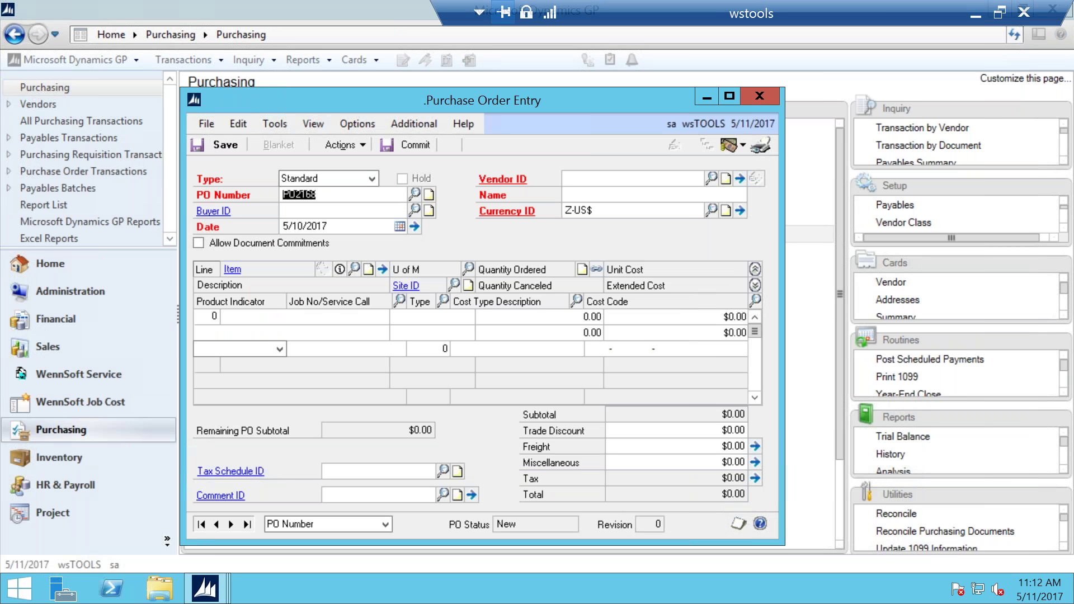
{"action": "left_click", "coordinate": [393, 194]}
{"action": "key", "text": "BackSpace"}
{"action": "type", "text": "7"}
{"action": "key", "text": "Tab"}
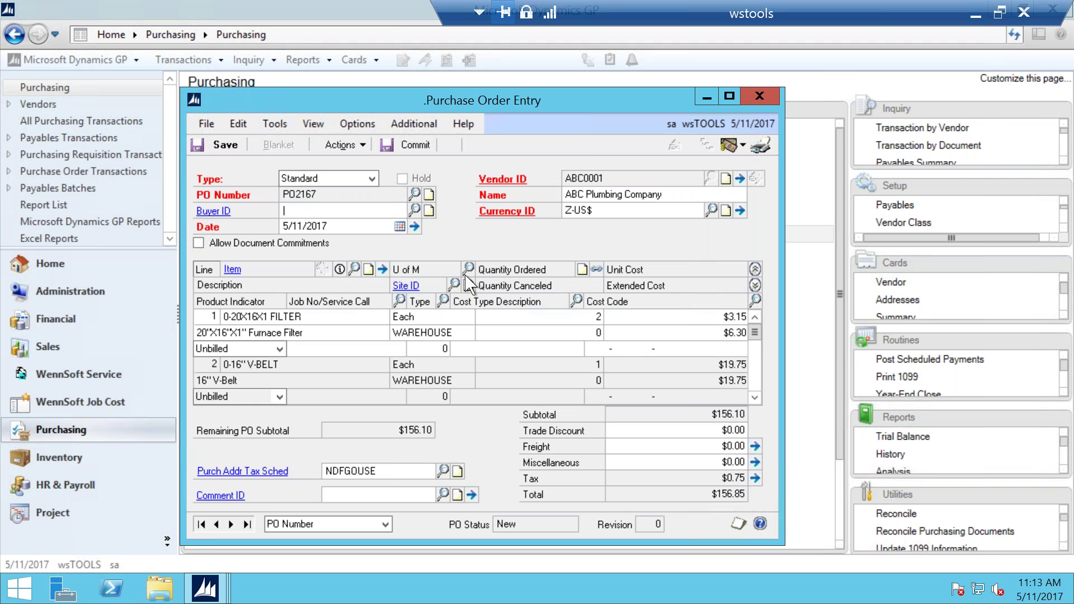
{"action": "left_click", "coordinate": [258, 317]}
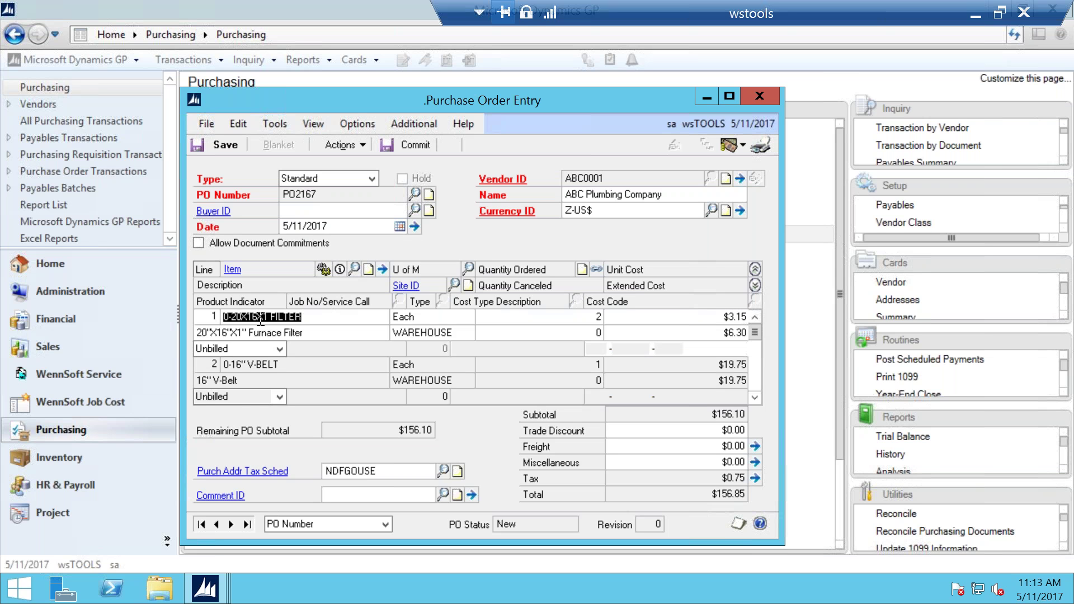
{"action": "left_click", "coordinate": [278, 332]}
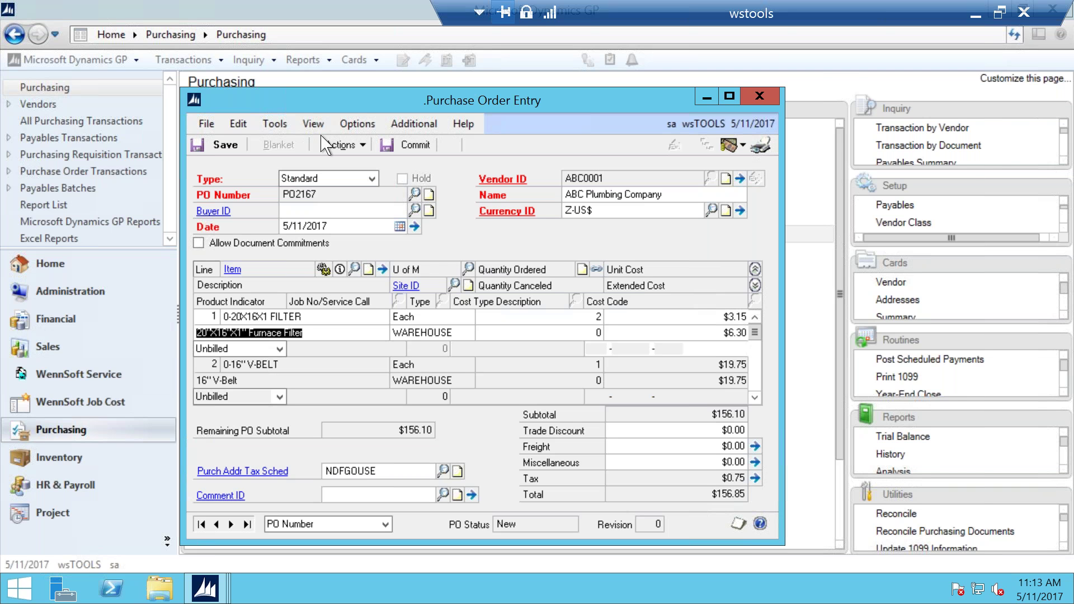
{"action": "left_click", "coordinate": [343, 144]}
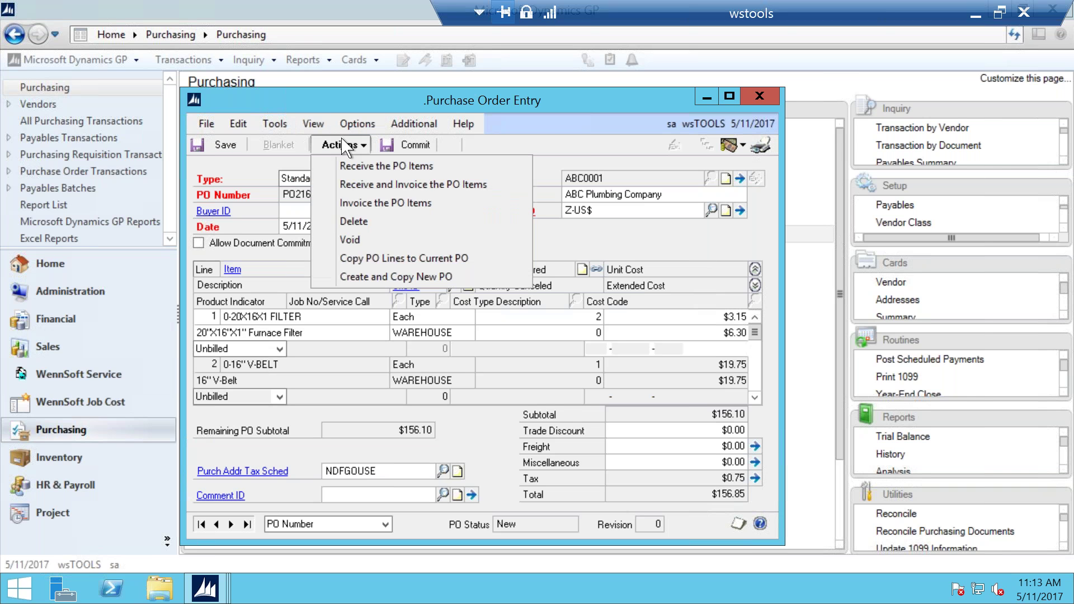
{"action": "left_click", "coordinate": [551, 131]}
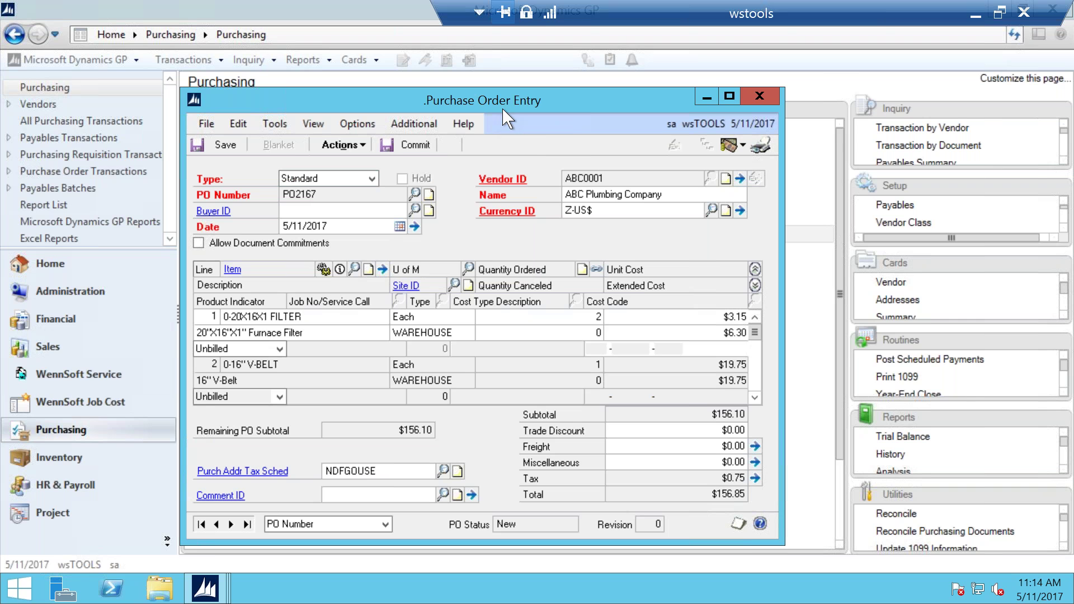
Step: Change the purchase order's vendor to ACETRAVE0001 (A Travel Company) with the Change Vendor ID function and commit the change
{"action": "left_click", "coordinate": [416, 133]}
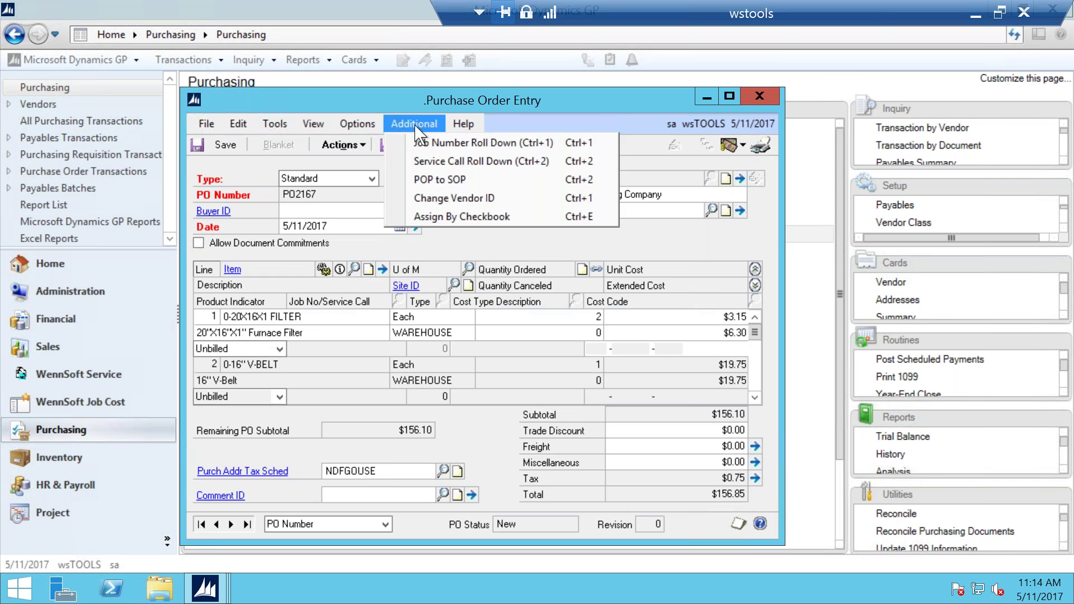
{"action": "left_click", "coordinate": [434, 199]}
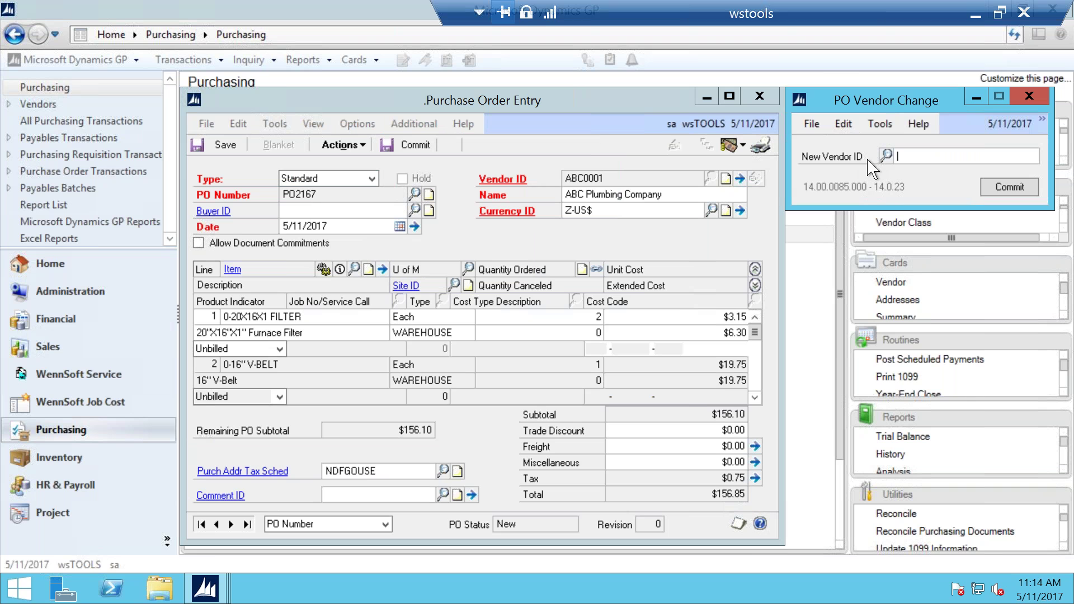
{"action": "left_click", "coordinate": [886, 156]}
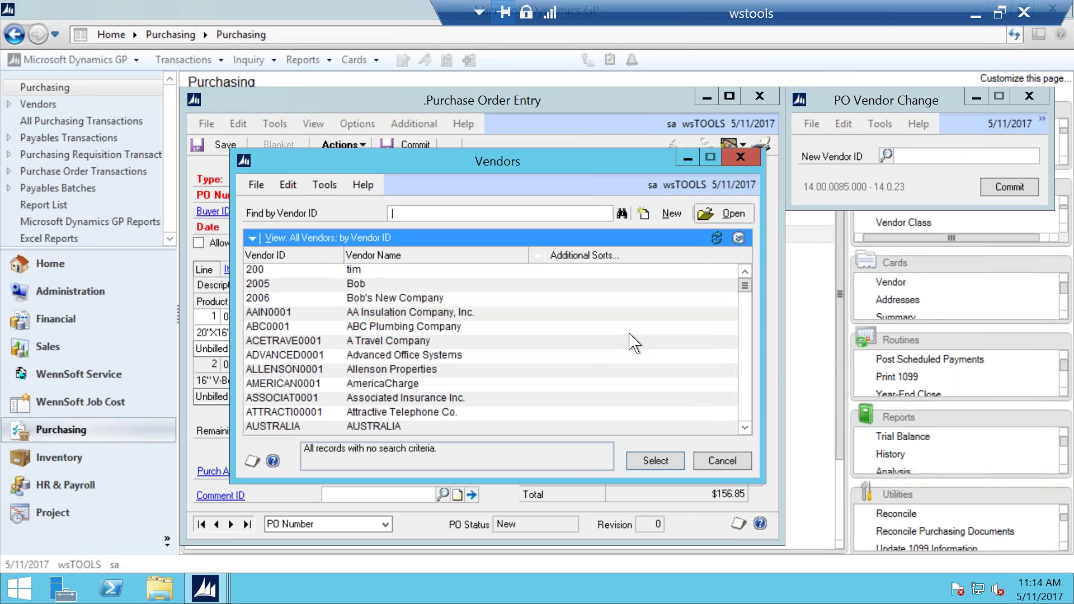
{"action": "double_click", "coordinate": [389, 341]}
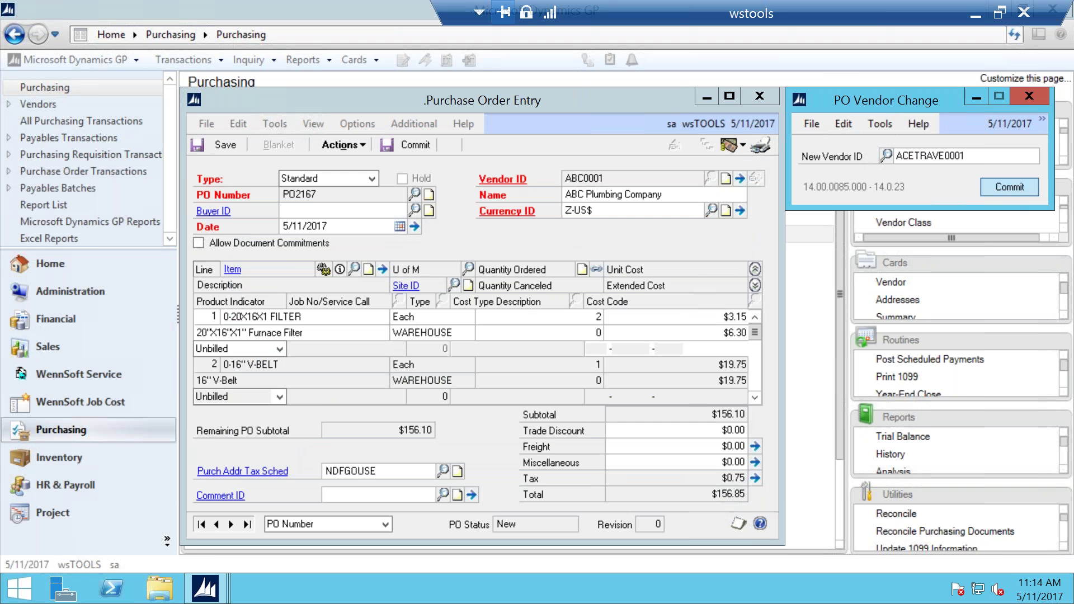
{"action": "left_click", "coordinate": [1009, 187]}
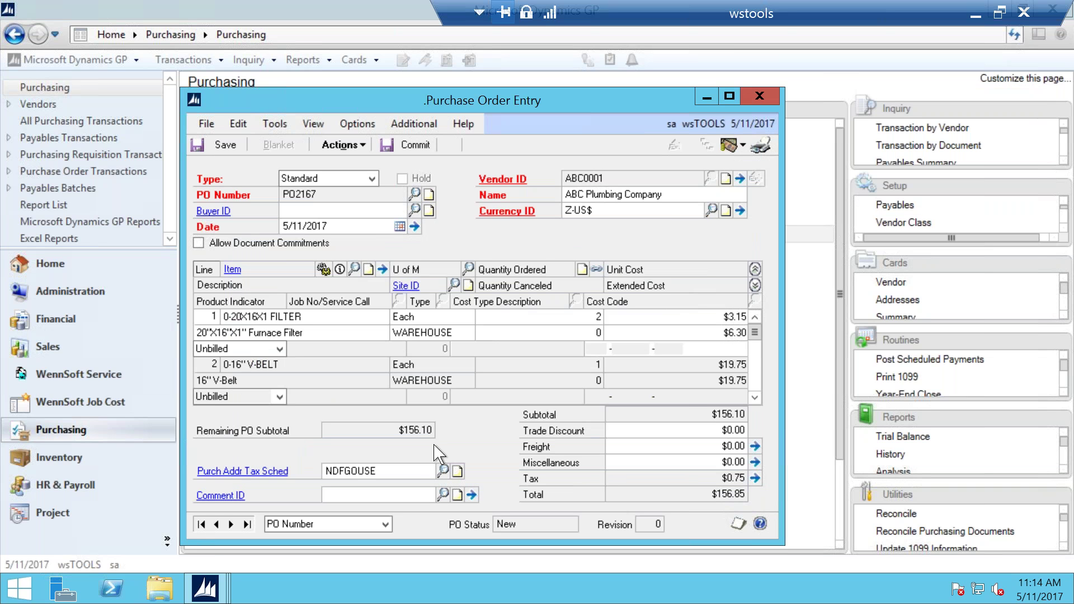
Step: Reload the purchase order and check its vendor name, currency, and the furnace filter line's site and canceled quantity
{"action": "left_click", "coordinate": [215, 524]}
{"action": "left_click", "coordinate": [216, 524]}
{"action": "left_click", "coordinate": [231, 525]}
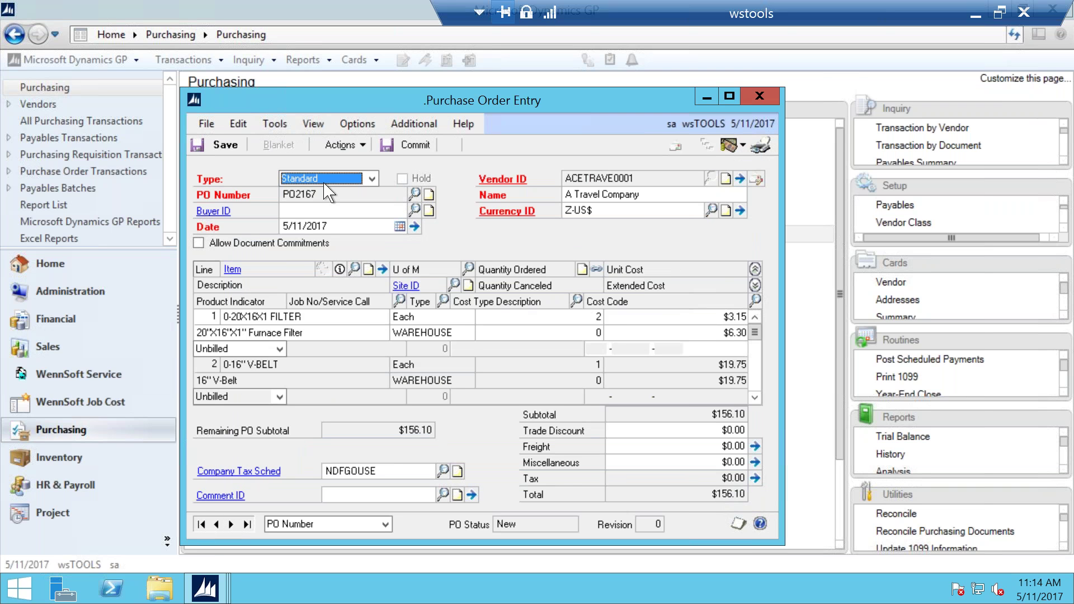
{"action": "left_click", "coordinate": [631, 194]}
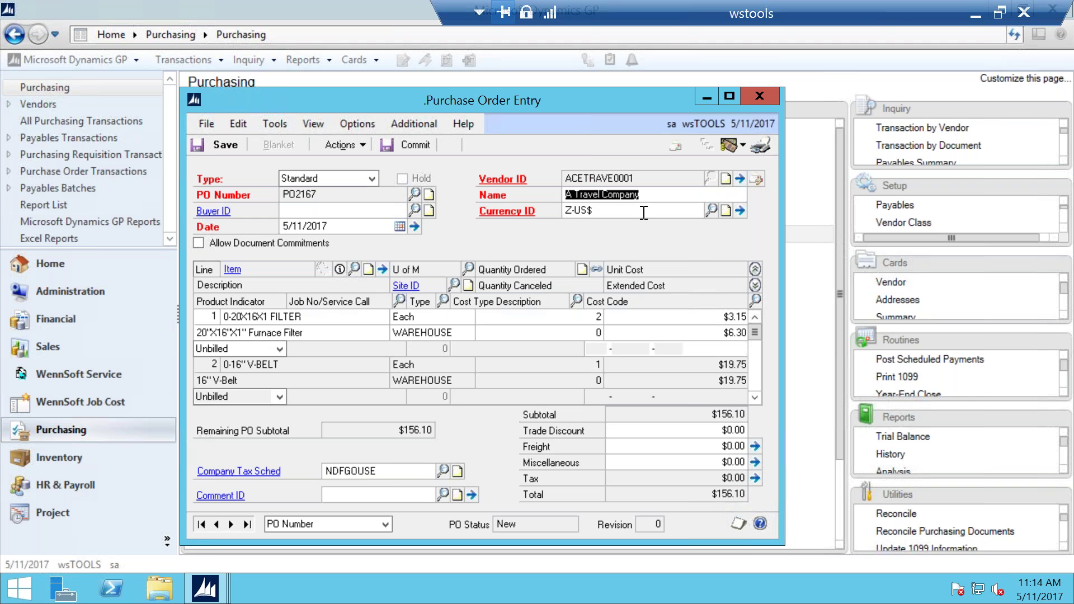
{"action": "left_click", "coordinate": [644, 210]}
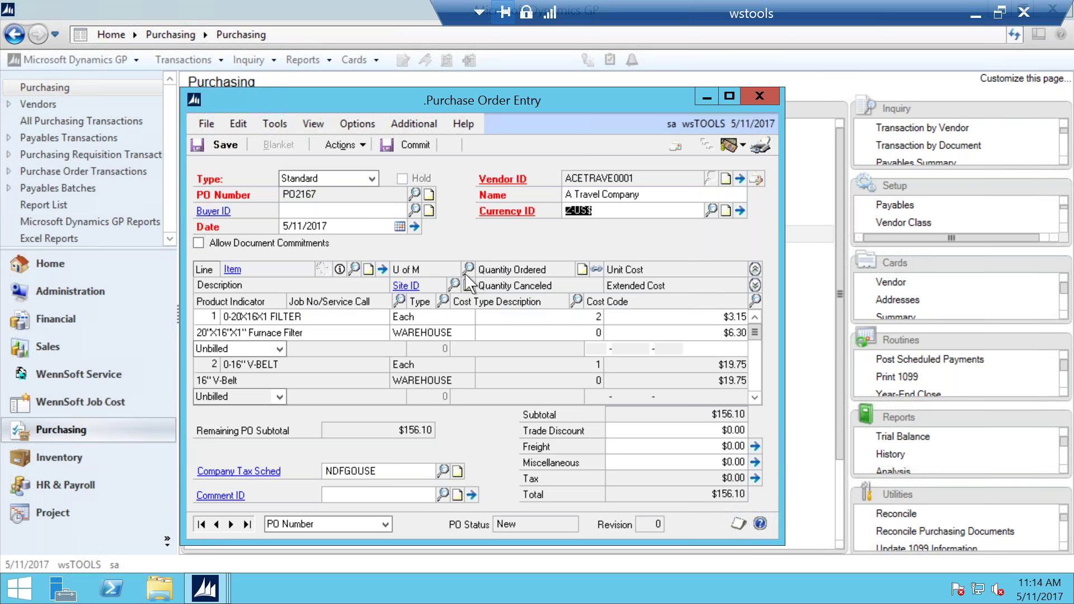
{"action": "left_click", "coordinate": [443, 334]}
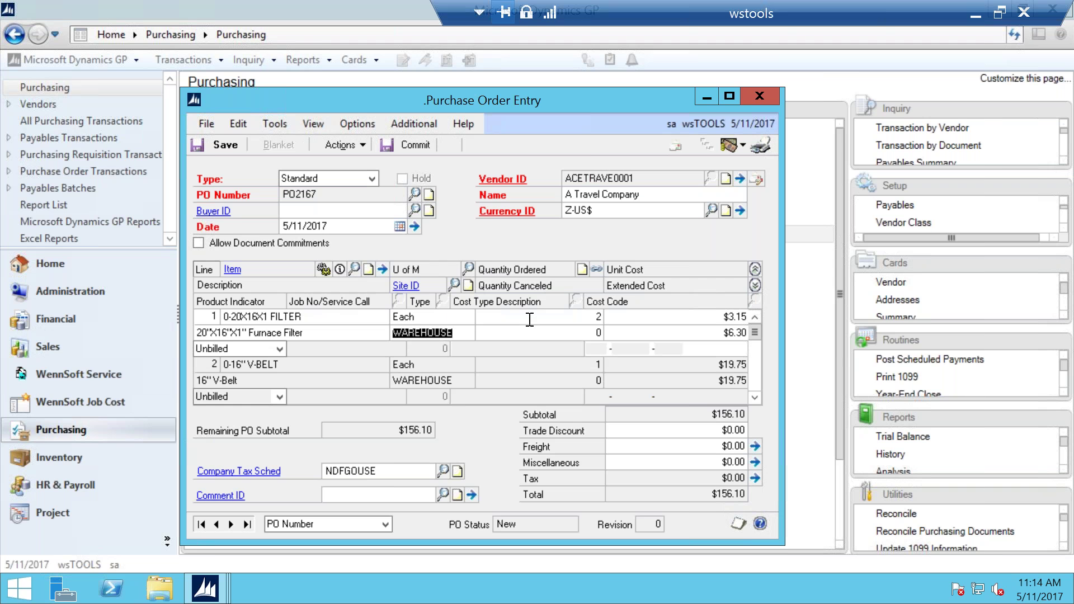
{"action": "left_click", "coordinate": [526, 334]}
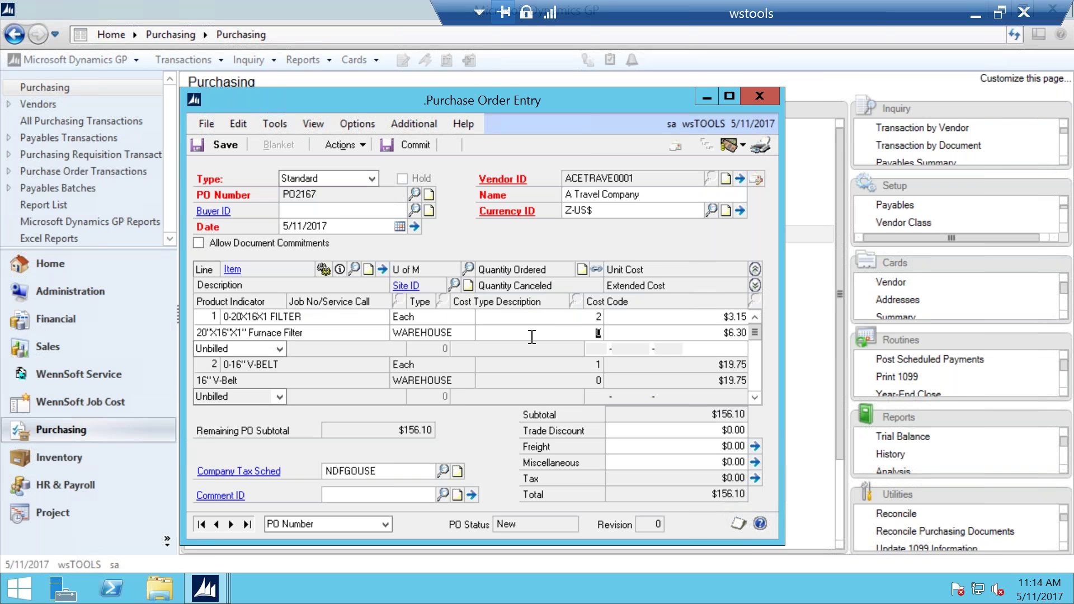